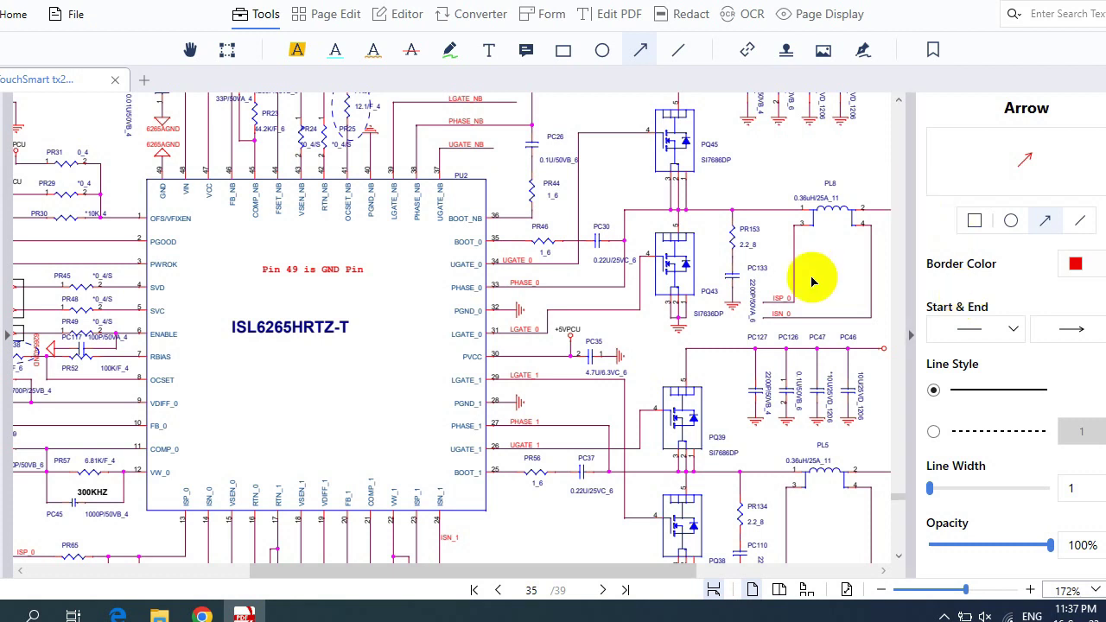
# - Pick out the controller's part number on the schematic and search Google in Chrome for ISL6265HR
pyautogui.click(854, 324)
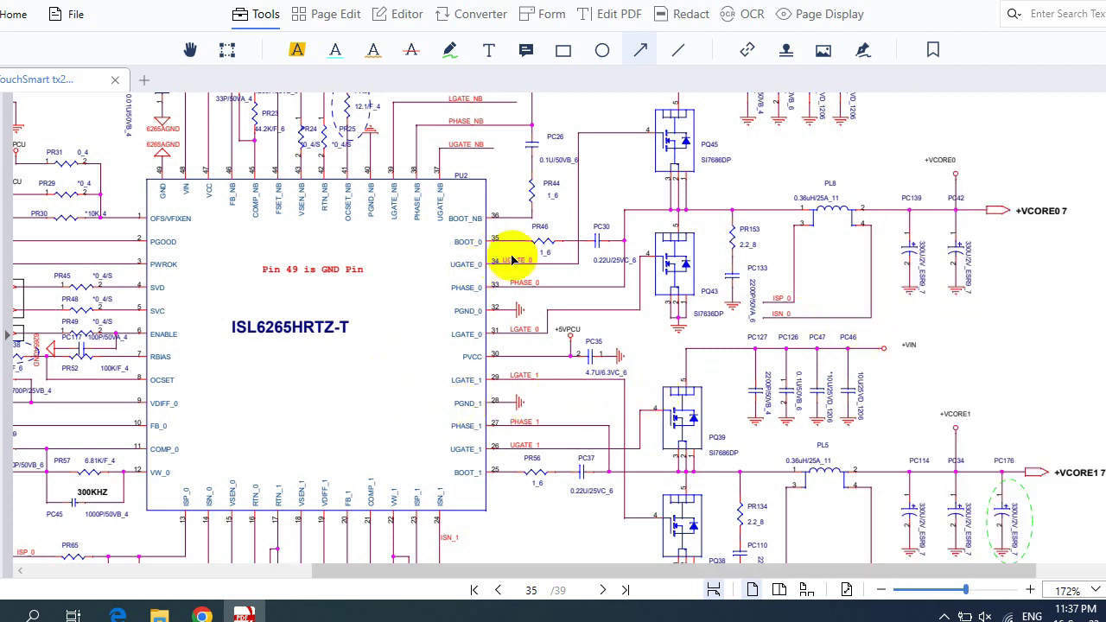
pyautogui.click(191, 50)
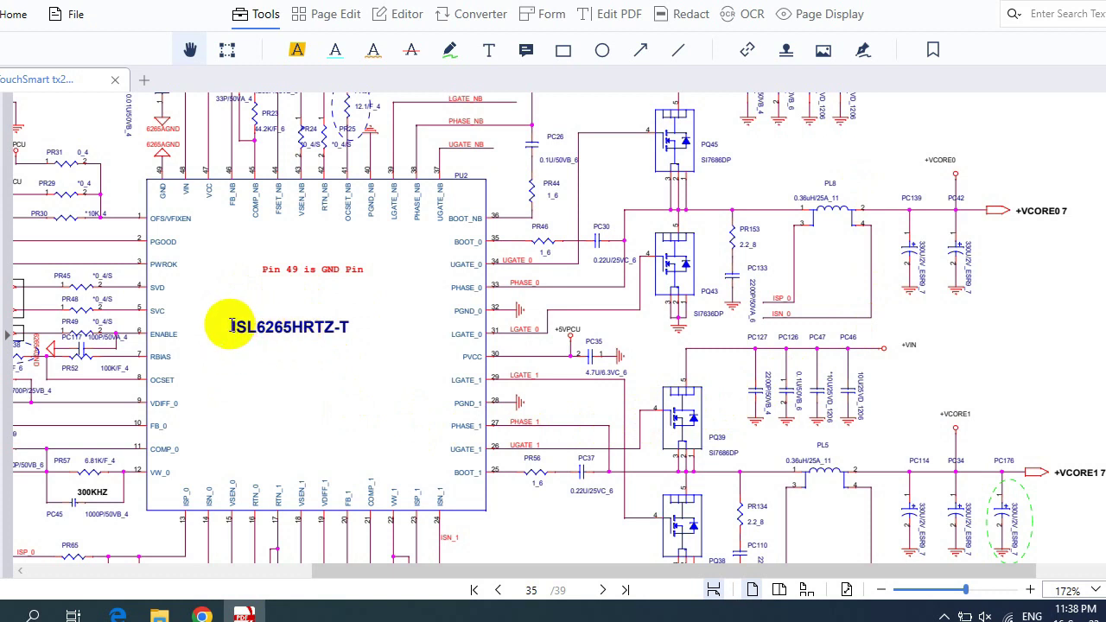
pyautogui.moveTo(232, 325); pyautogui.dragTo(312, 329)
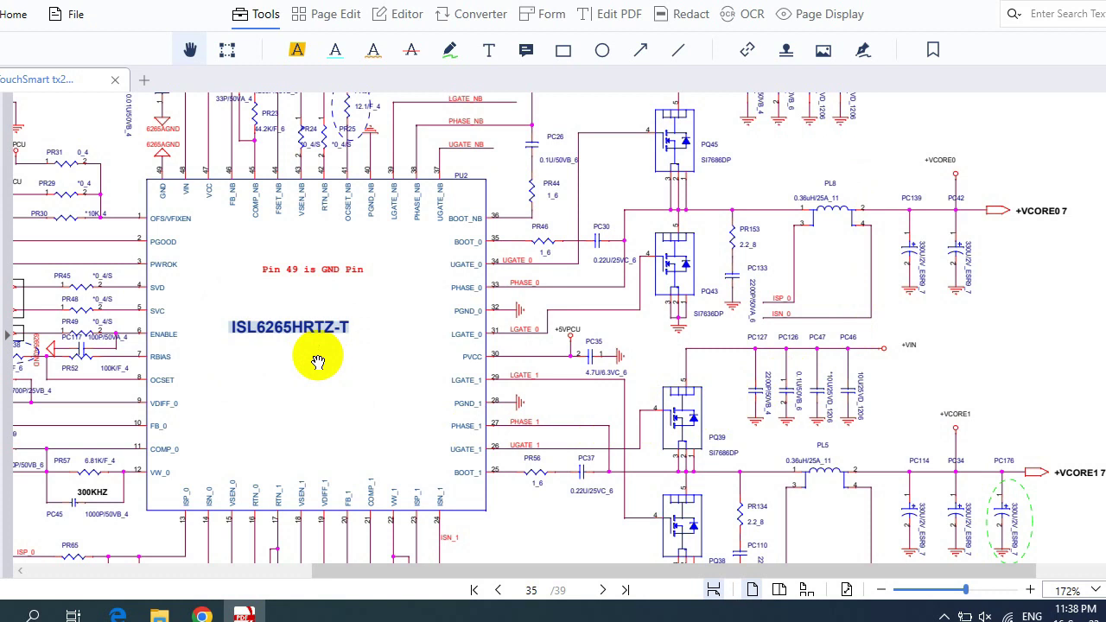
pyautogui.click(204, 615)
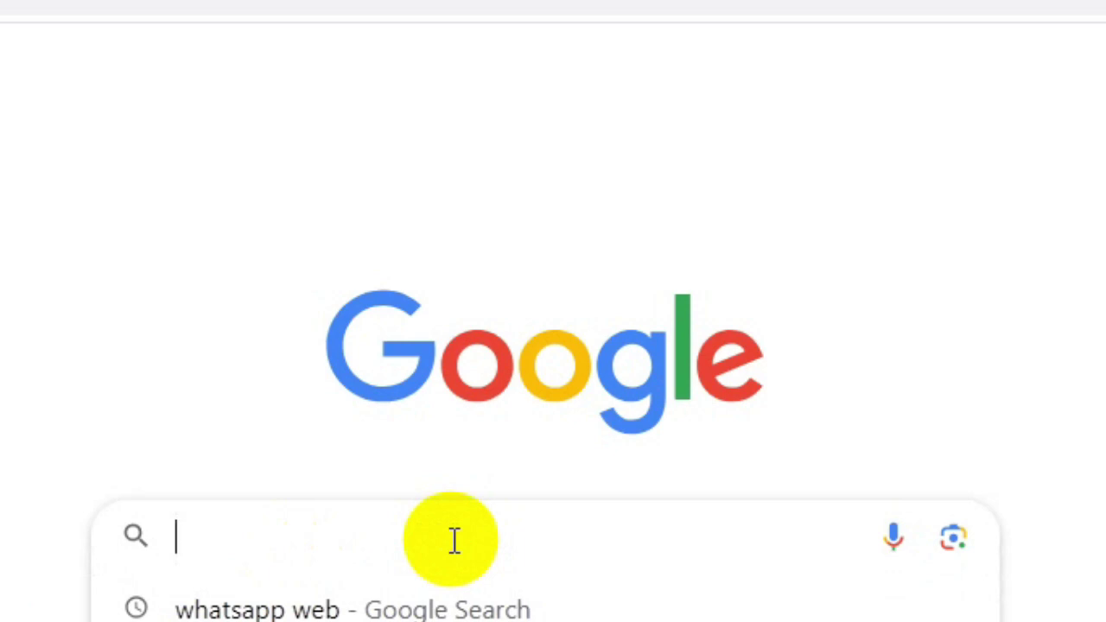
pyautogui.write('ISL6265HR')
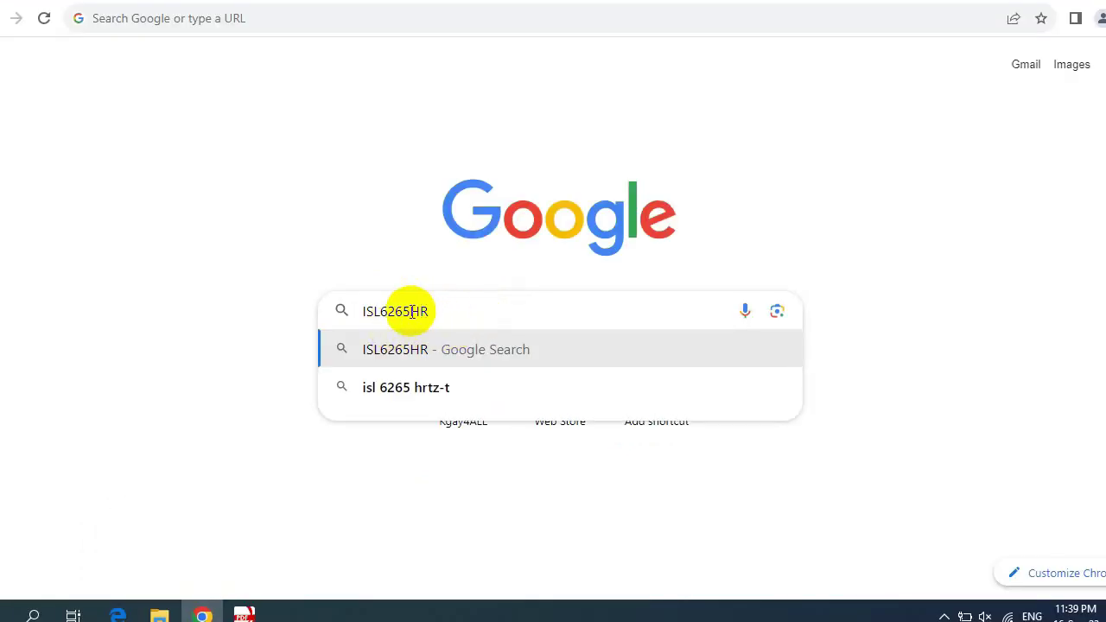
pyautogui.press('Return')
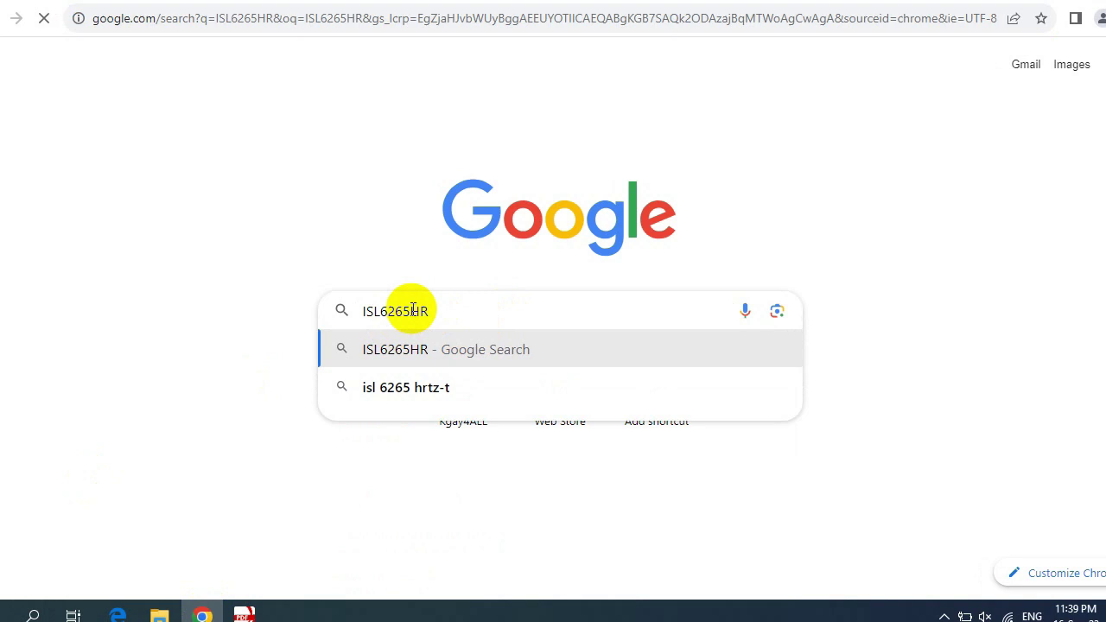
# - Find the DatasheetQ result for ISL6265HR and open the ISL6265HRTZ entry from Intersil
pyautogui.scroll(-5, 346, 277)
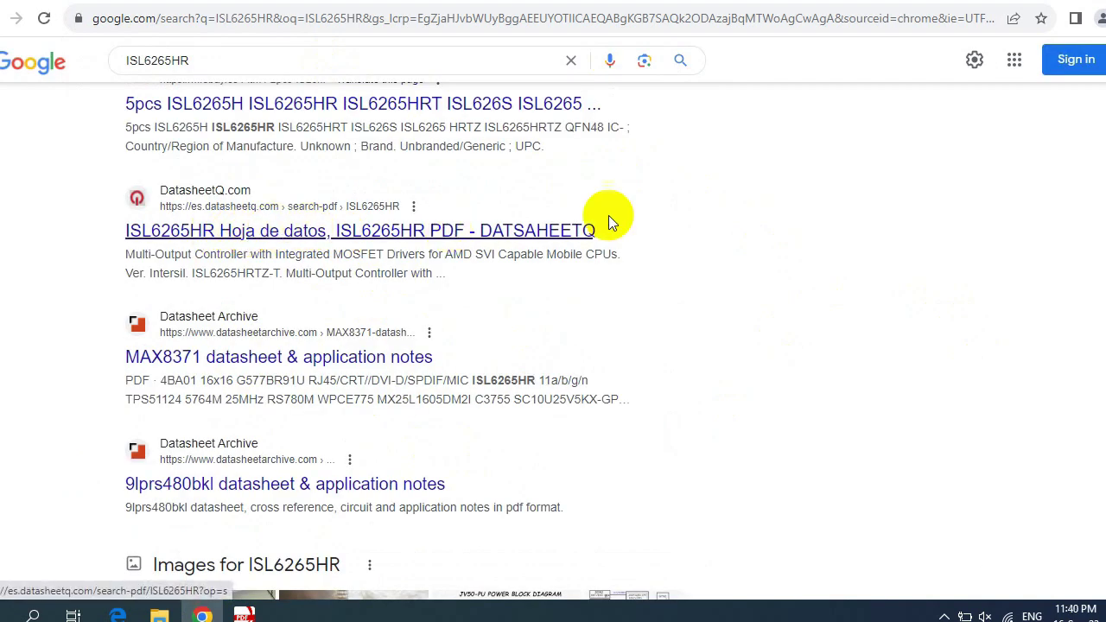
pyautogui.scroll(2, 1096, 212)
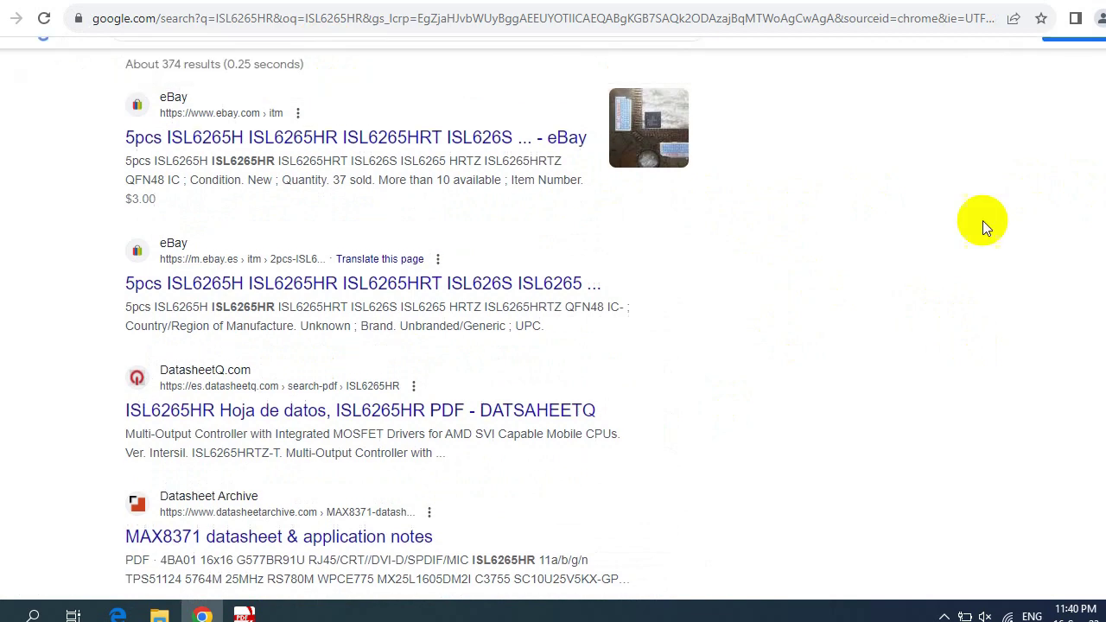
pyautogui.click(304, 416)
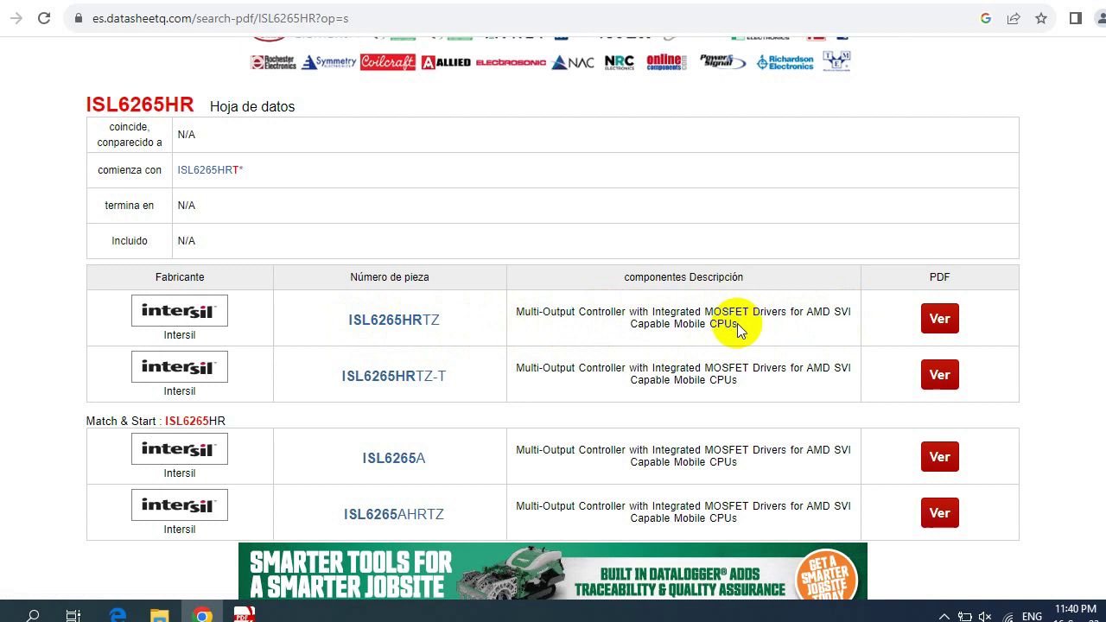
pyautogui.moveTo(736, 323); pyautogui.dragTo(704, 324)
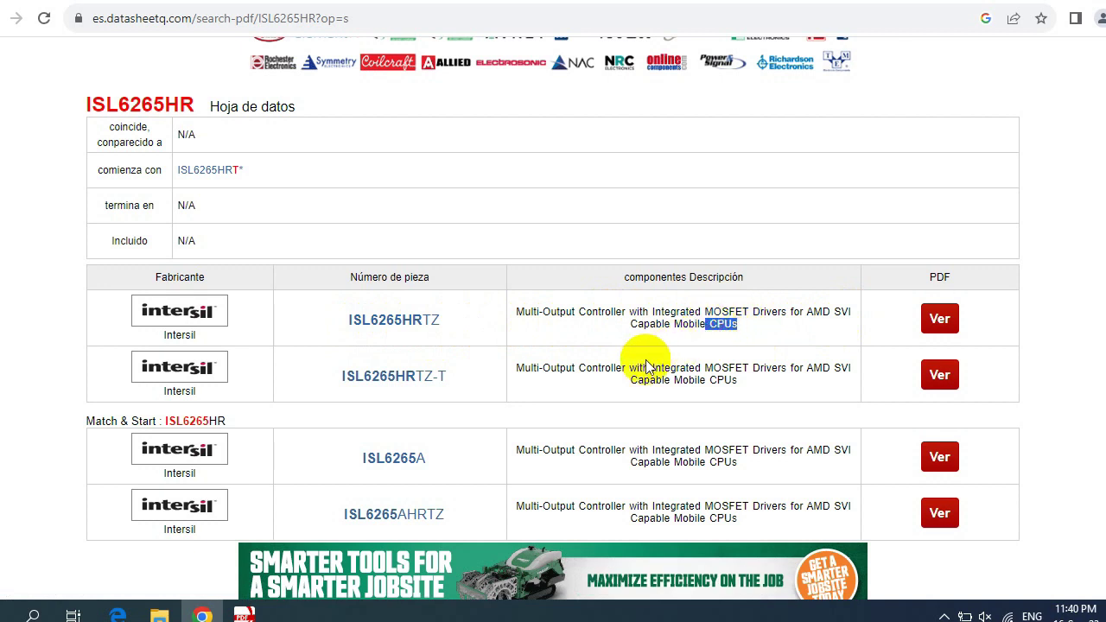
pyautogui.click(411, 325)
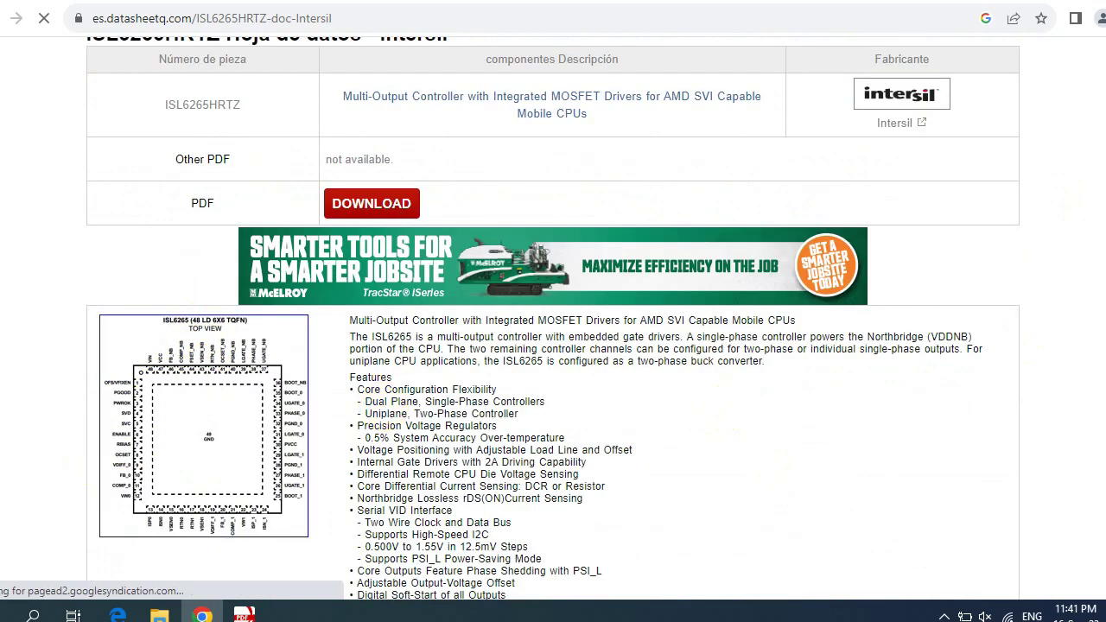
# - Open page 2 of the ISL6265HRTZ datasheet and examine the function block diagram
pyautogui.scroll(-3, 731, 410)
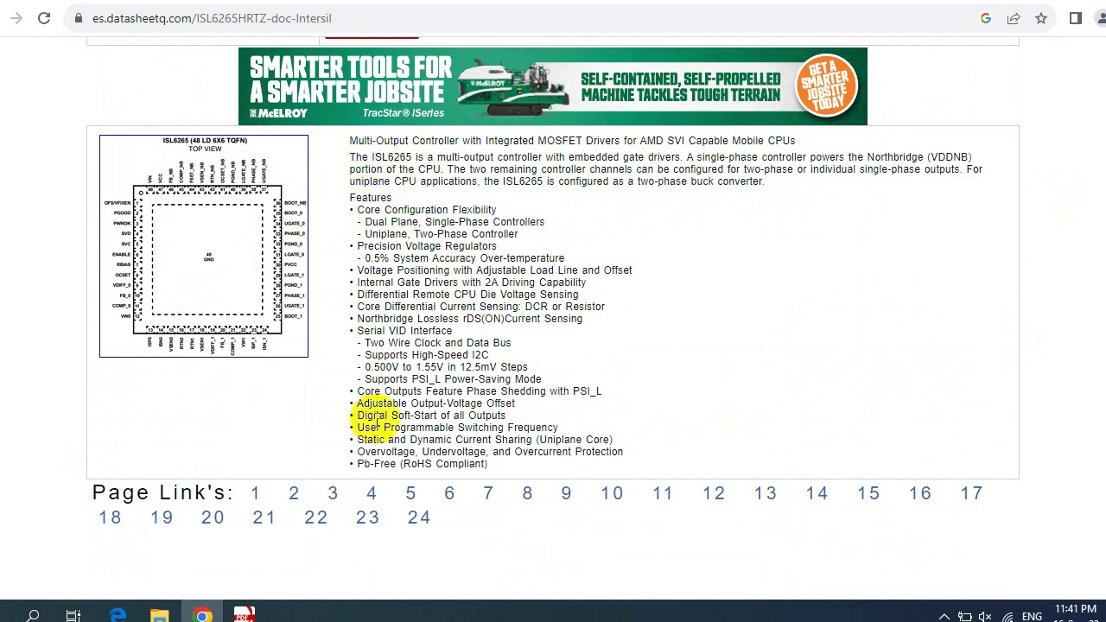
pyautogui.click(293, 498)
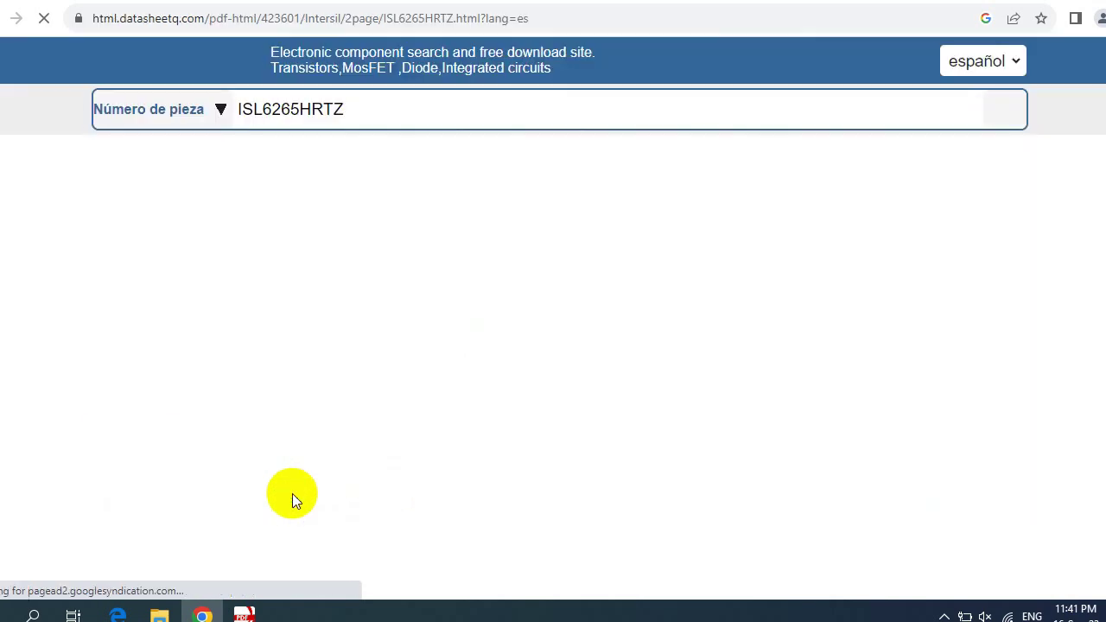
pyautogui.scroll(-6, 553, 345)
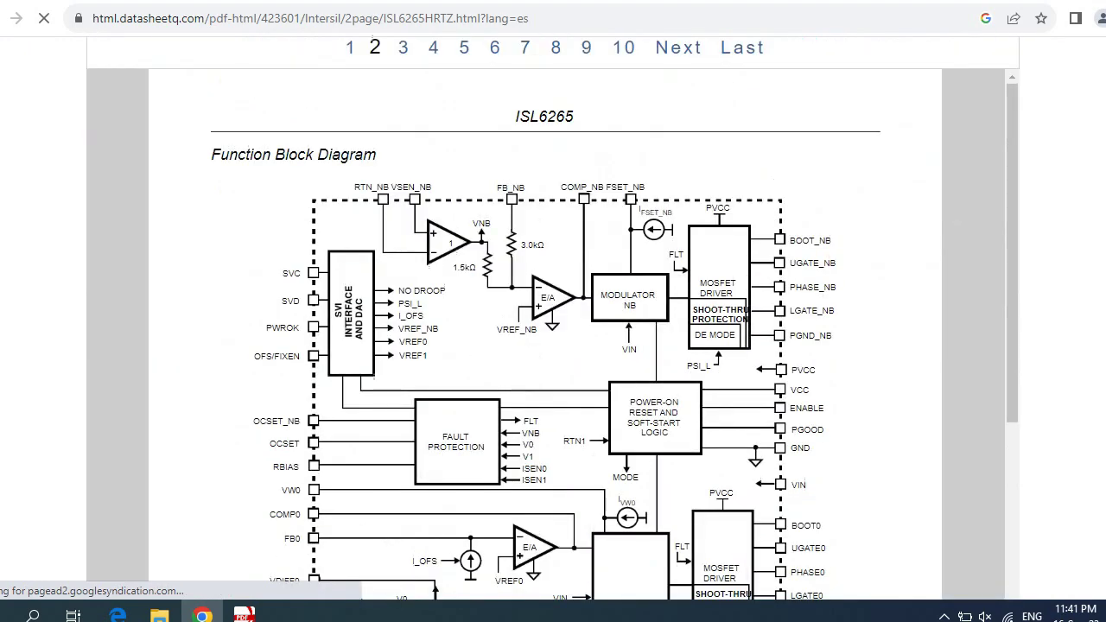
pyautogui.scroll(-2, 618, 339)
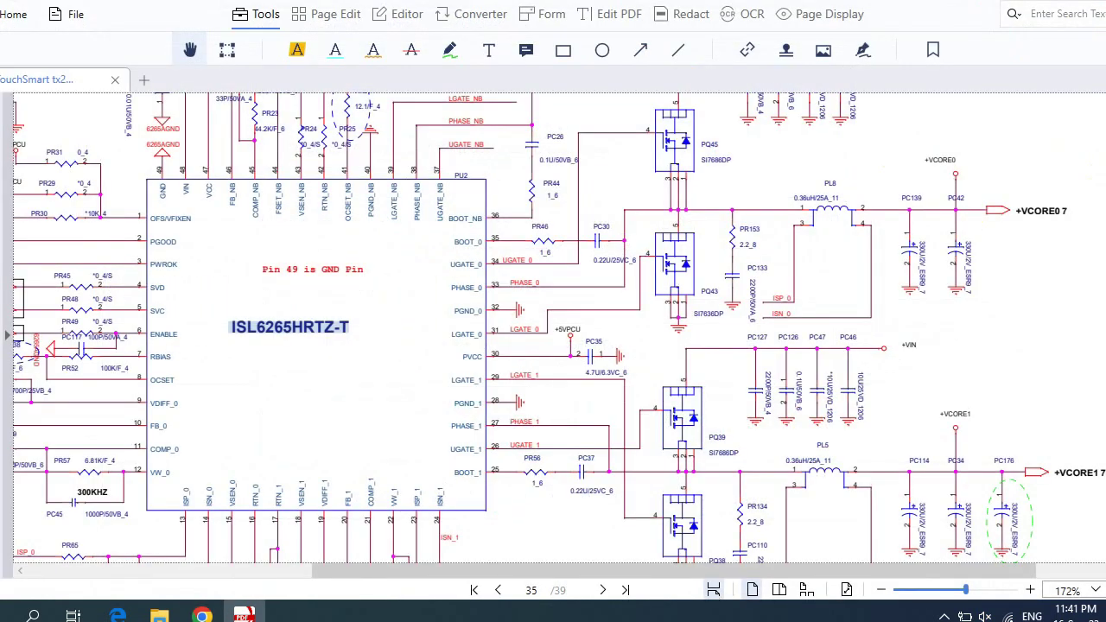
# - In the PDF schematic, clear the text selection and outline the whole +VCORE0 and +VCORE1 power stages with two rectangles
pyautogui.click(315, 428)
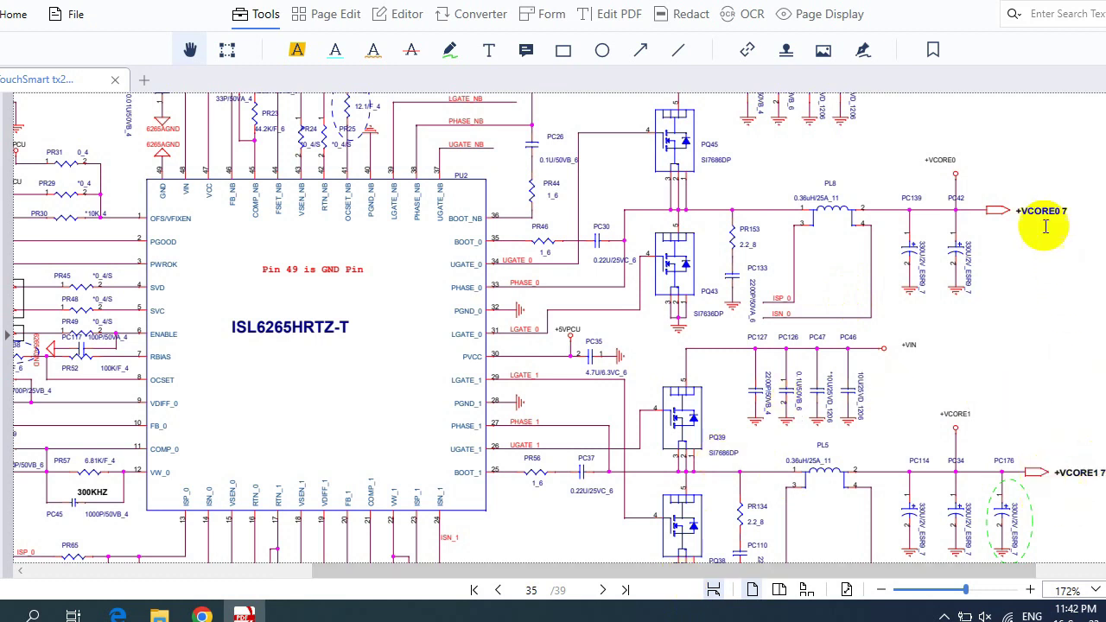
pyautogui.click(563, 50)
pyautogui.moveTo(563, 108); pyautogui.dragTo(1077, 317)
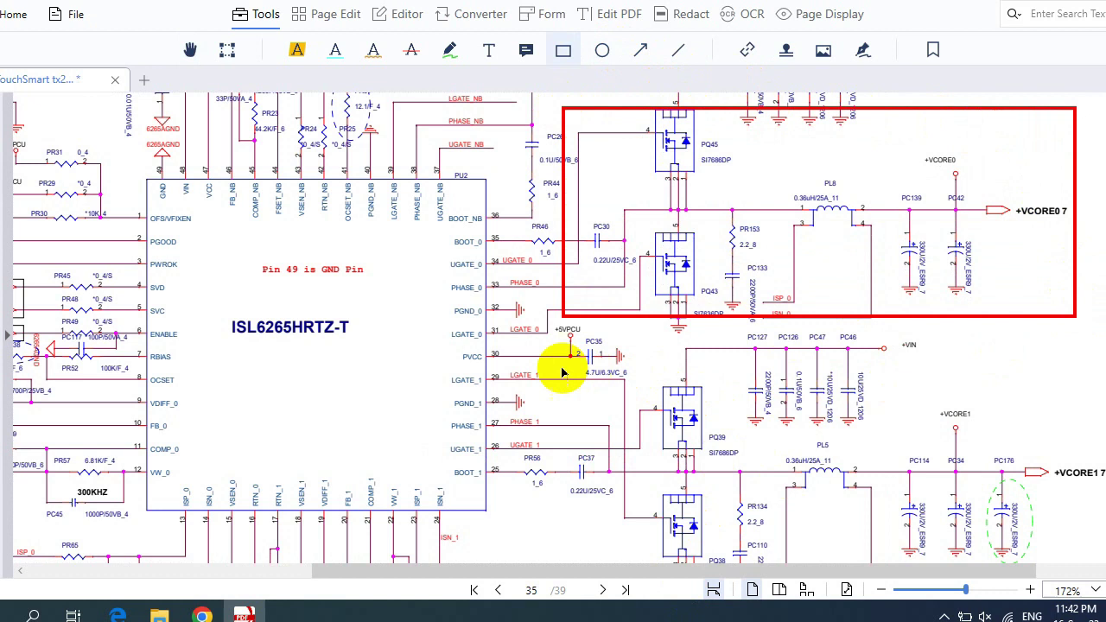
pyautogui.moveTo(545, 367); pyautogui.dragTo(1103, 577)
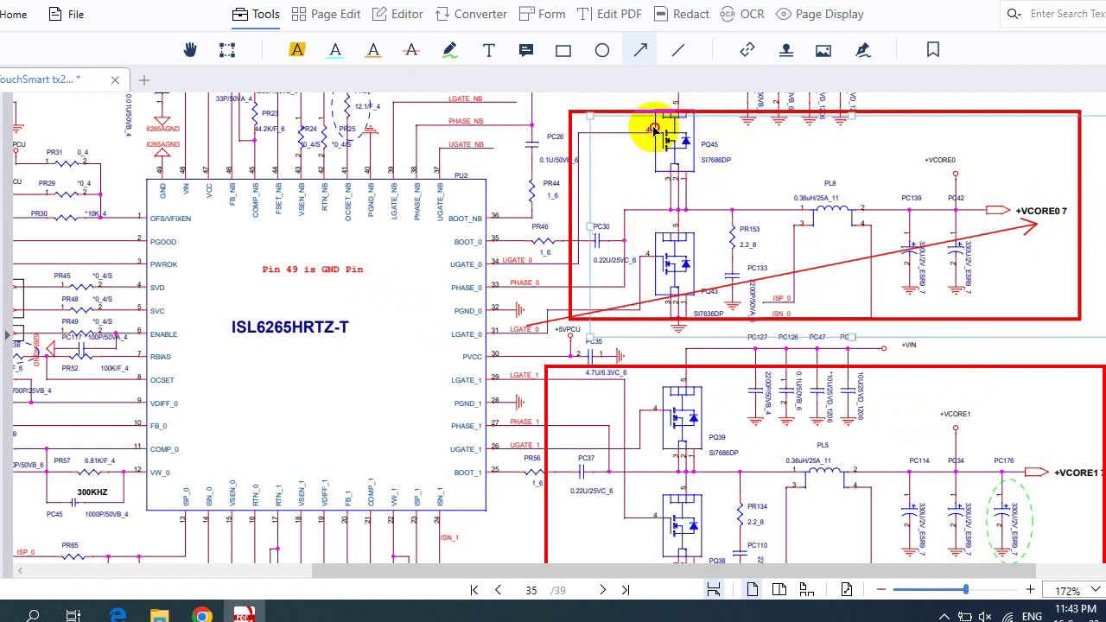
# - Undo the arrow and the two large rectangles drawn around the +VCORE0 and +VCORE1 stages
pyautogui.click(641, 130)
pyautogui.click(563, 50)
pyautogui.hotkey('ctrl', 'z')
pyautogui.hotkey('ctrl', 'z')
pyautogui.hotkey('ctrl', 'z')
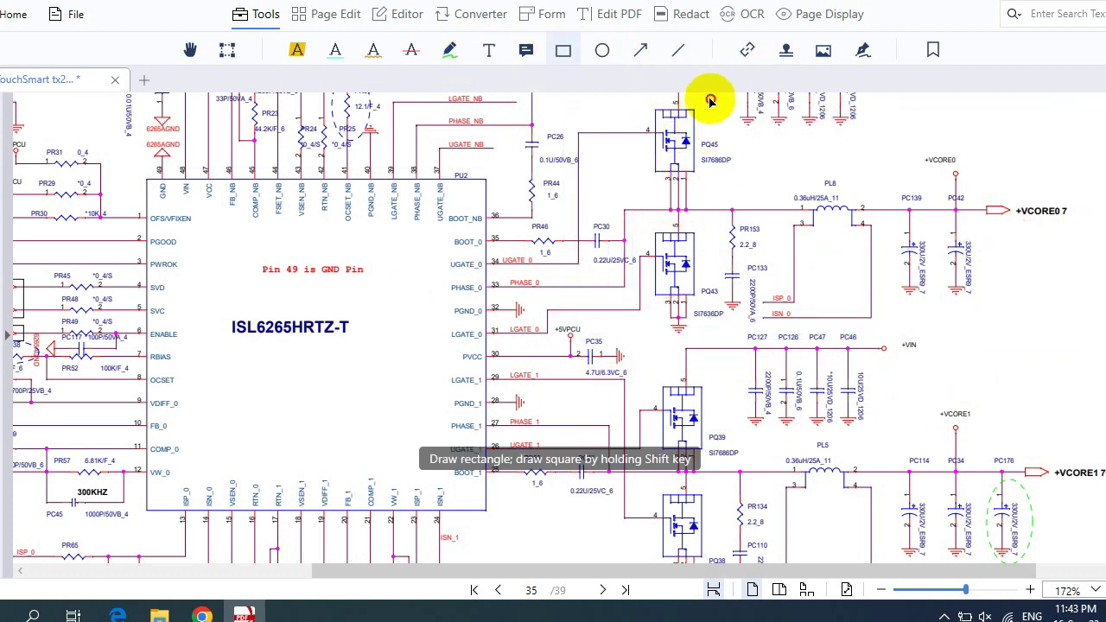
# - Outline the MOSFET pairs PQ45/PQ43 and PQ39/PQ38 and the coils PL8 and PL5 with separate rectangles
pyautogui.moveTo(625, 101); pyautogui.dragTo(715, 304)
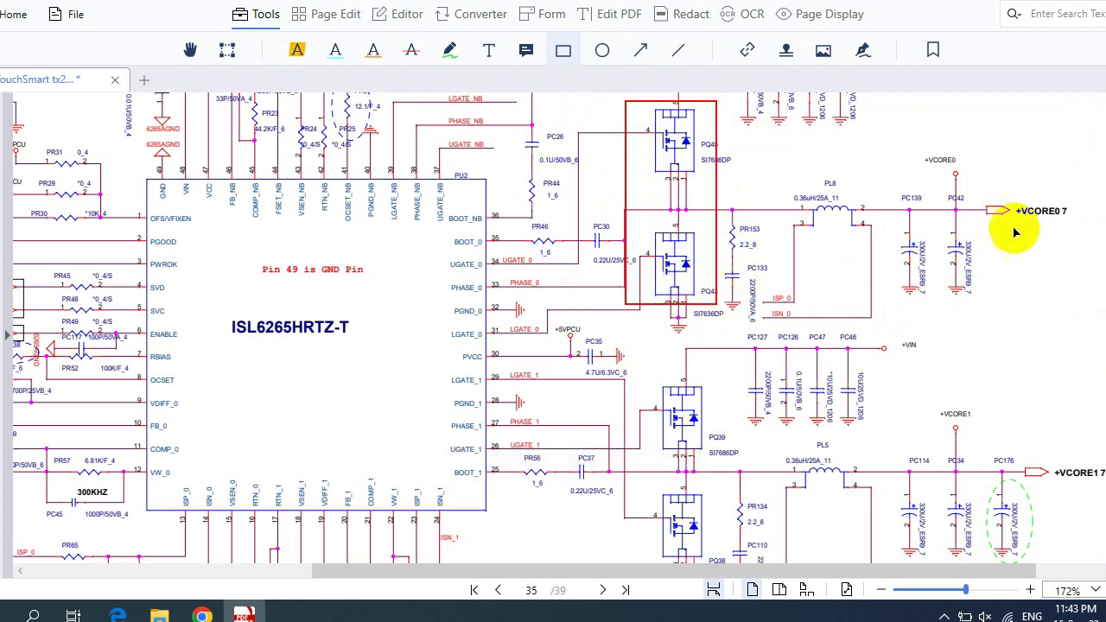
pyautogui.moveTo(638, 370); pyautogui.dragTo(726, 560)
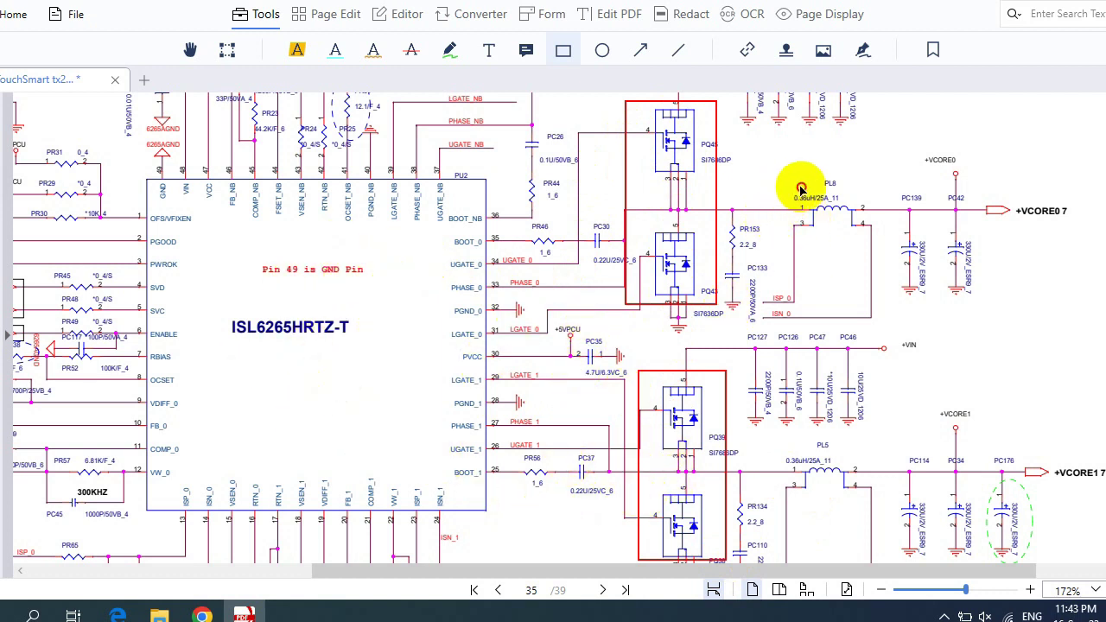
pyautogui.moveTo(790, 189)
pyautogui.mouseDown()
pyautogui.moveTo(859, 215)
pyautogui.moveTo(868, 232)
pyautogui.mouseUp()
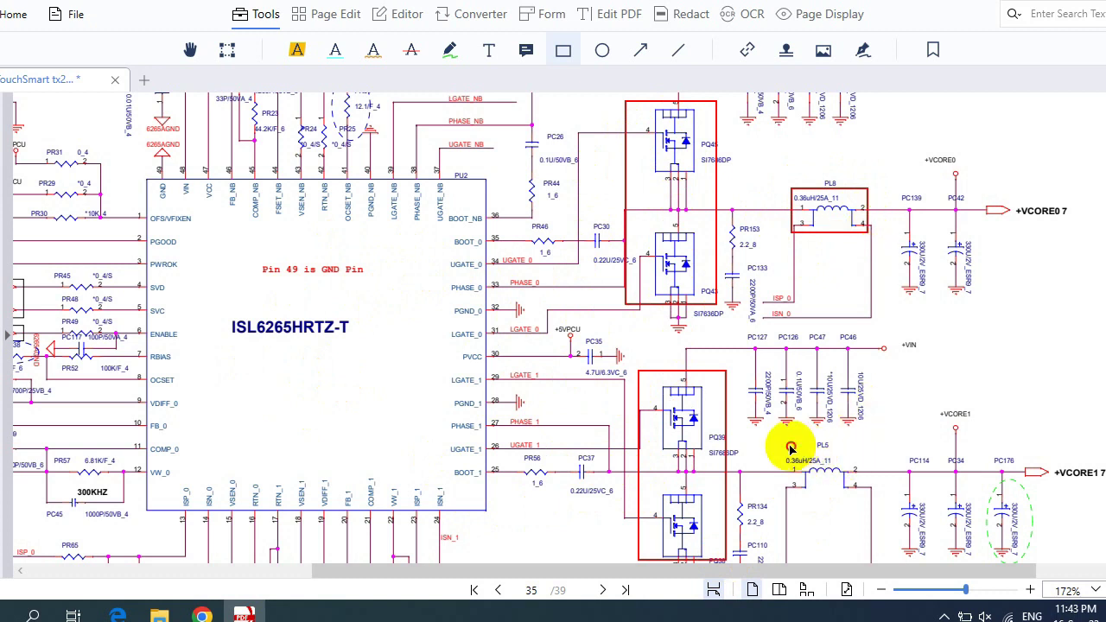
pyautogui.moveTo(790, 447)
pyautogui.mouseDown()
pyautogui.moveTo(851, 474)
pyautogui.moveTo(861, 500)
pyautogui.mouseUp()
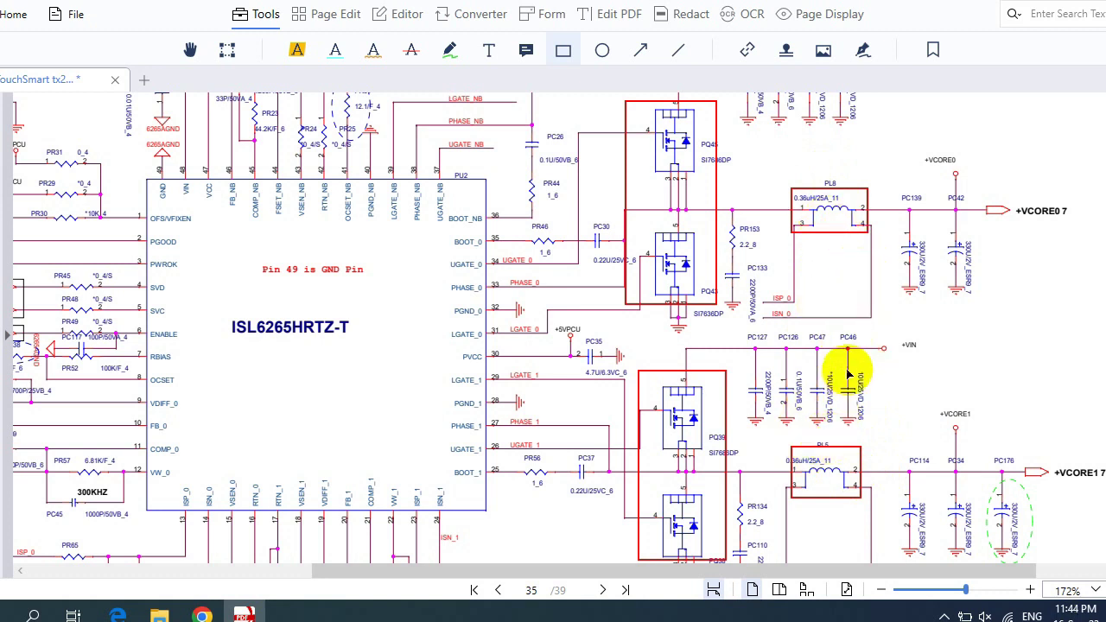
# - Outline the output capacitor groups of both stages and the +VCORE0 and +VCORE1 labels with rectangles
pyautogui.moveTo(896, 232)
pyautogui.mouseDown()
pyautogui.moveTo(953, 230)
pyautogui.moveTo(987, 273)
pyautogui.mouseUp()
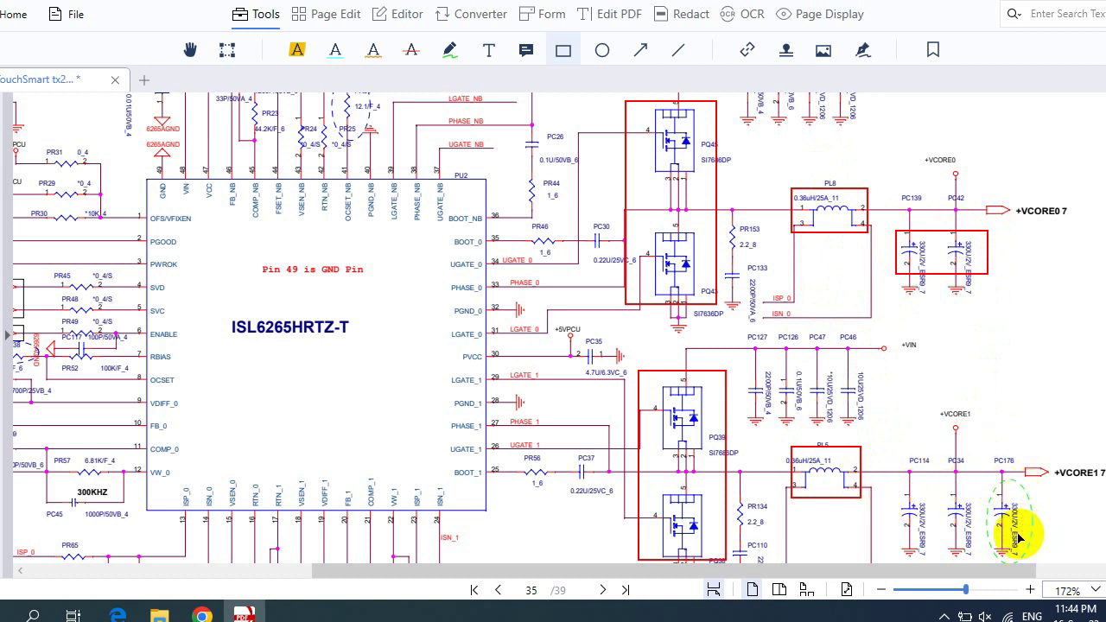
pyautogui.moveTo(893, 492); pyautogui.dragTo(1024, 531)
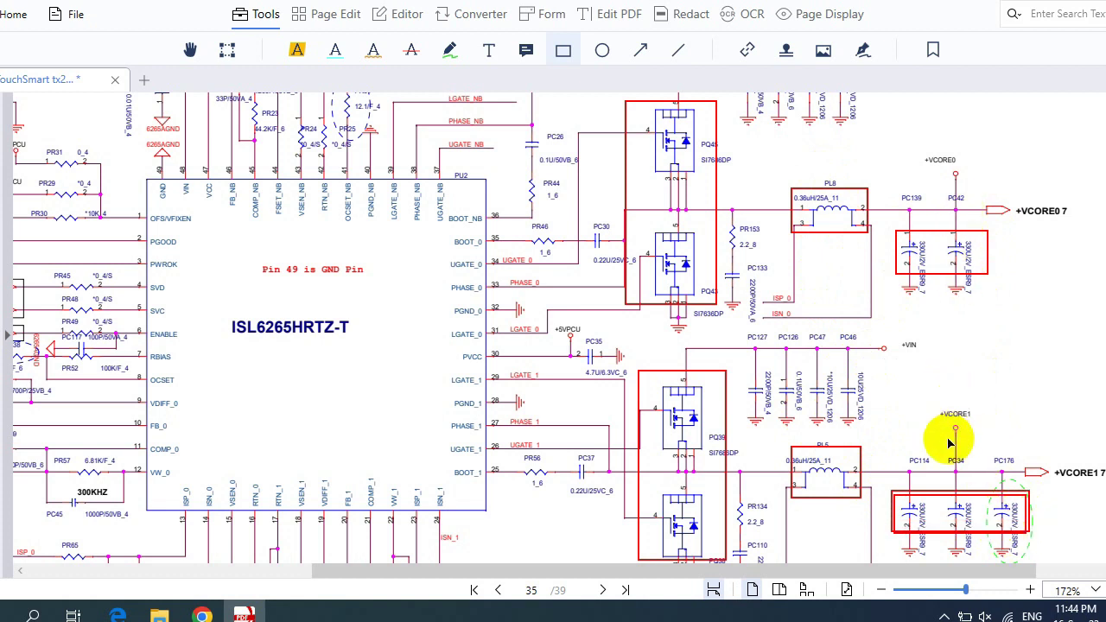
pyautogui.moveTo(1004, 191)
pyautogui.mouseDown()
pyautogui.moveTo(1079, 222)
pyautogui.moveTo(1084, 235)
pyautogui.mouseUp()
pyautogui.moveTo(1046, 449); pyautogui.dragTo(1105, 484)
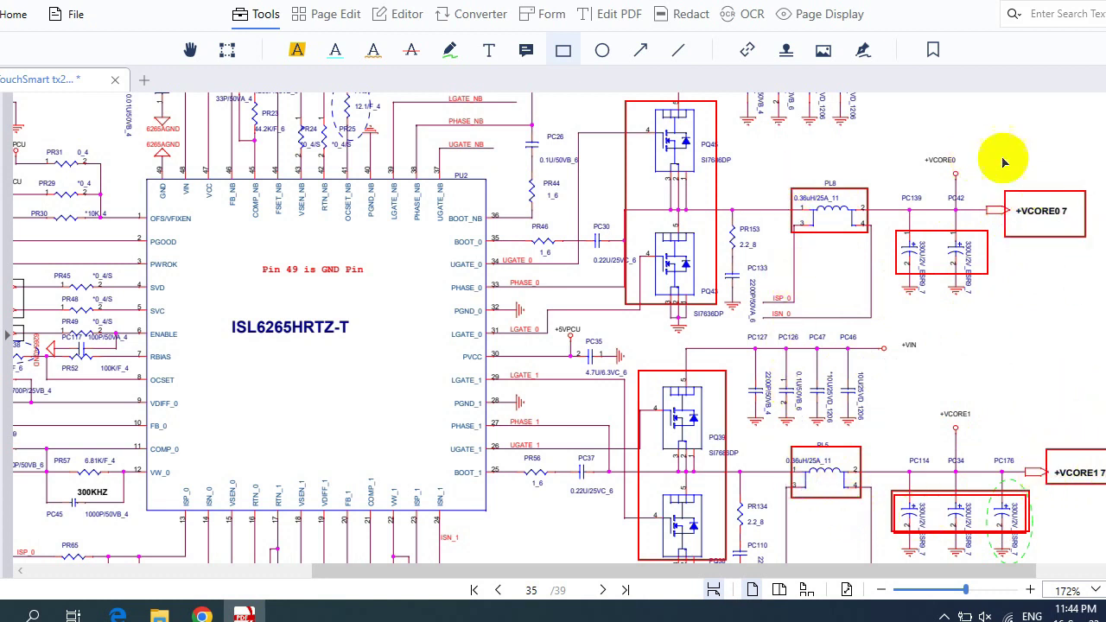
pyautogui.press('Escape')
# - Draw arrows tracing the power path from +VIN into MOSFET PQ45 and on through coil PL8 to +VCORE0
pyautogui.scroll(3, 860, 223)
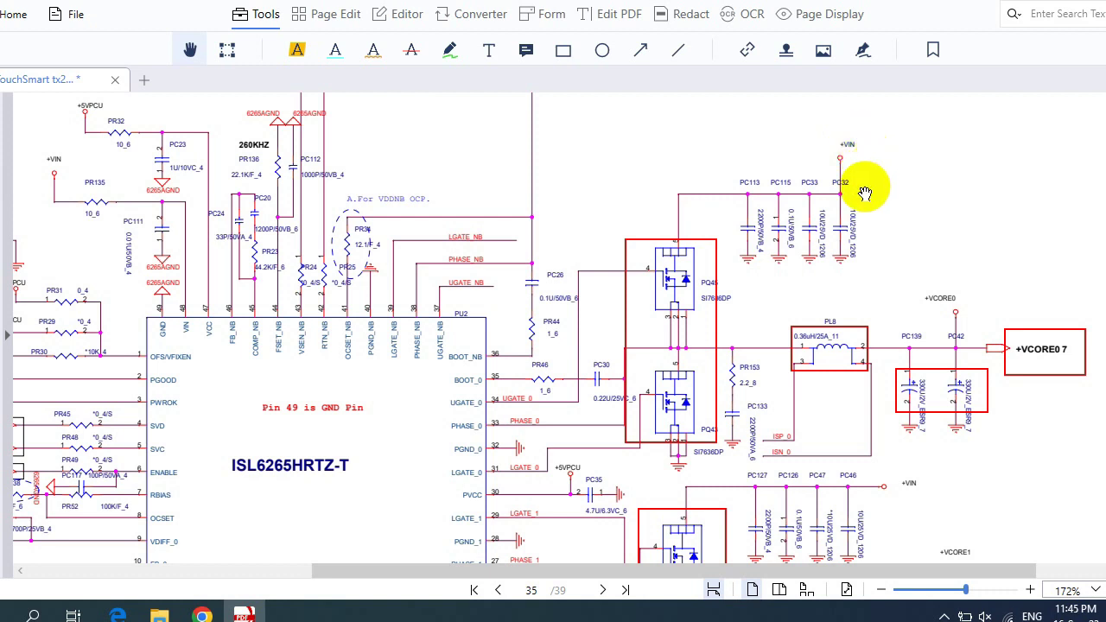
pyautogui.click(640, 50)
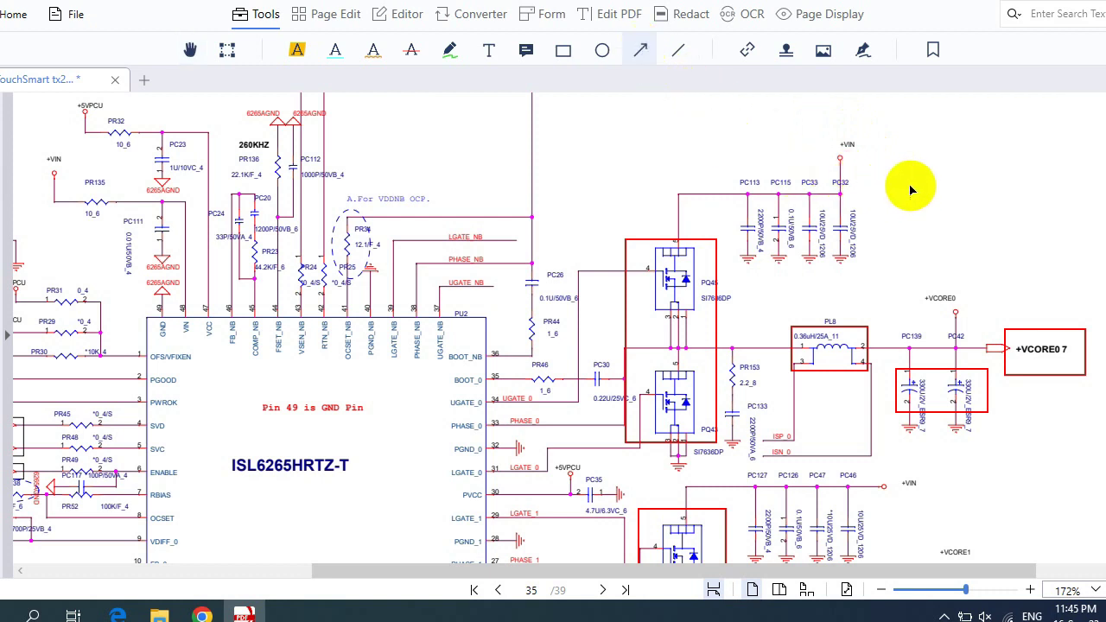
pyautogui.moveTo(911, 185)
pyautogui.mouseDown()
pyautogui.moveTo(720, 184)
pyautogui.moveTo(688, 164)
pyautogui.moveTo(688, 232)
pyautogui.mouseUp()
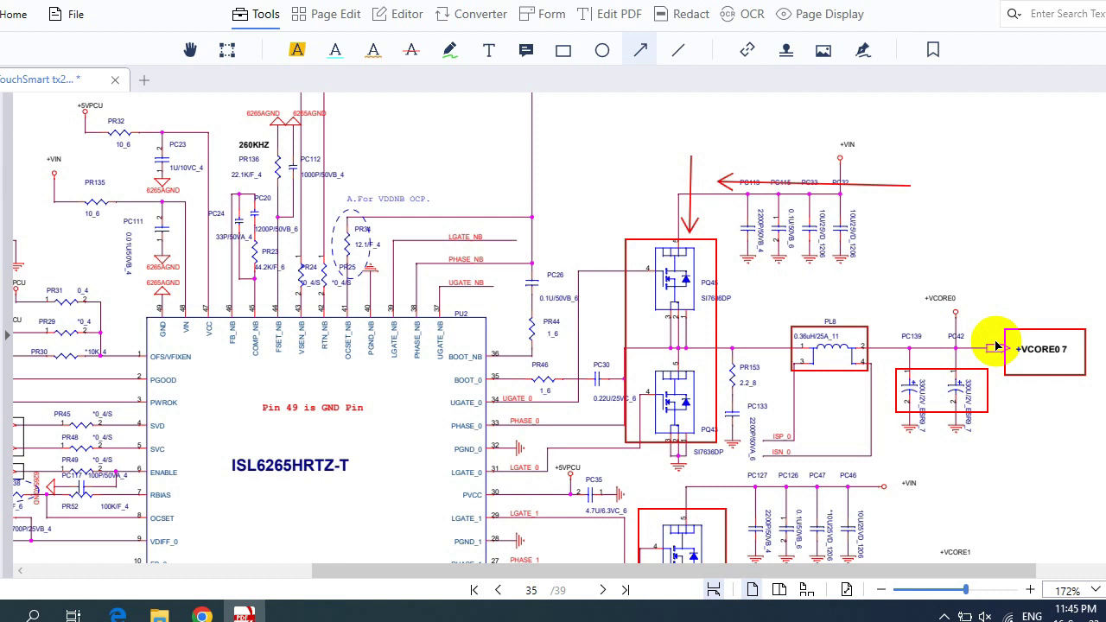
pyautogui.click(659, 343)
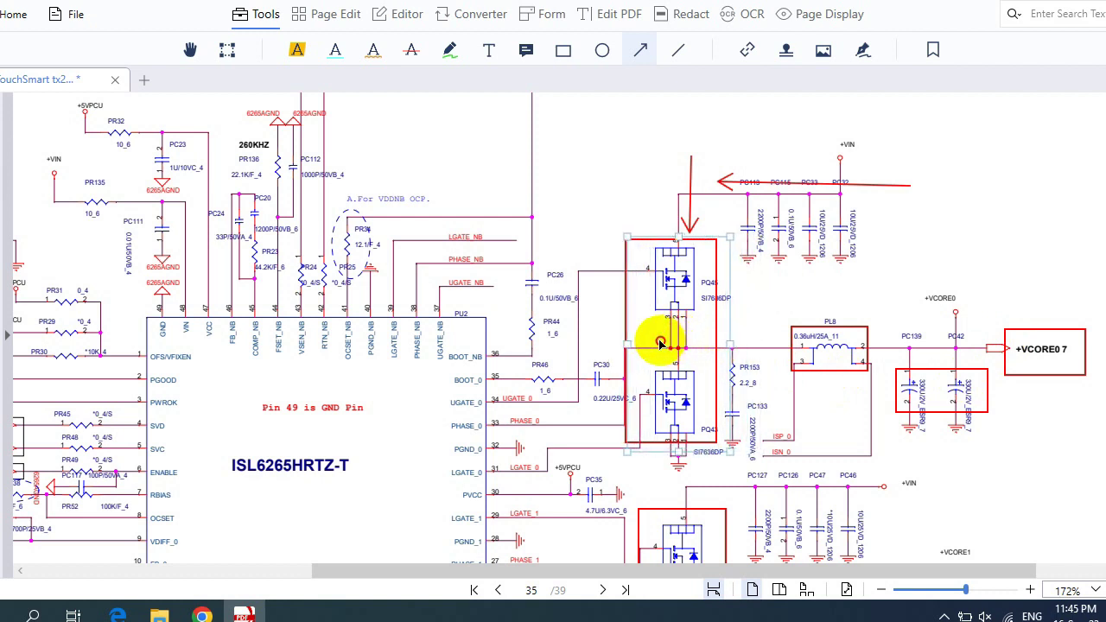
pyautogui.moveTo(605, 343)
pyautogui.mouseDown()
pyautogui.moveTo(679, 328)
pyautogui.moveTo(966, 344)
pyautogui.mouseUp()
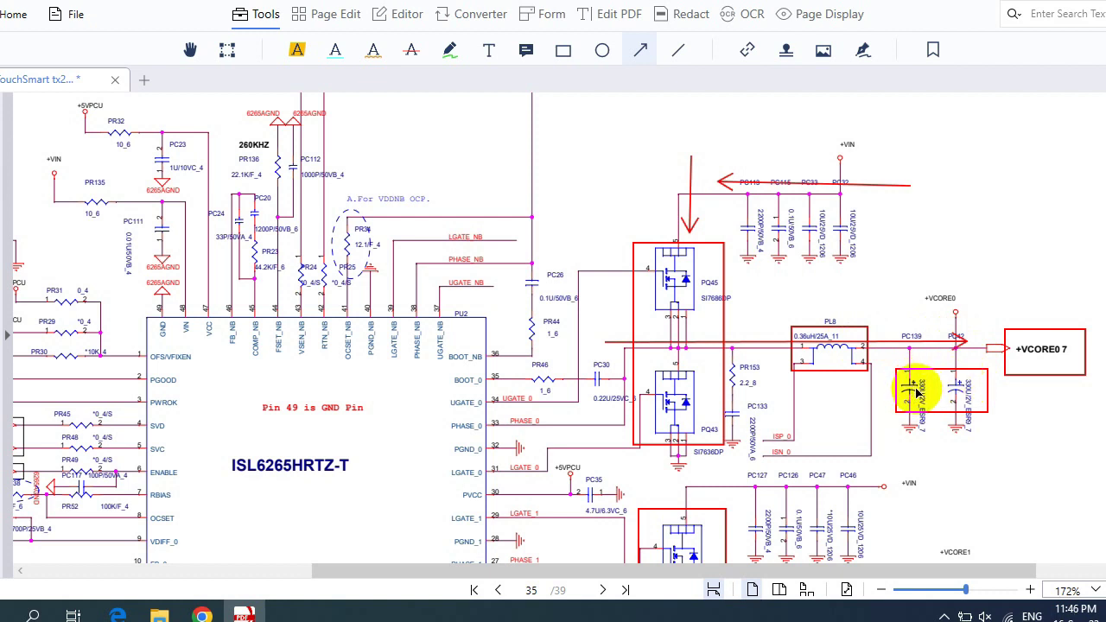
pyautogui.moveTo(985, 337)
pyautogui.mouseDown()
pyautogui.moveTo(1024, 291)
pyautogui.moveTo(1045, 323)
pyautogui.mouseUp()
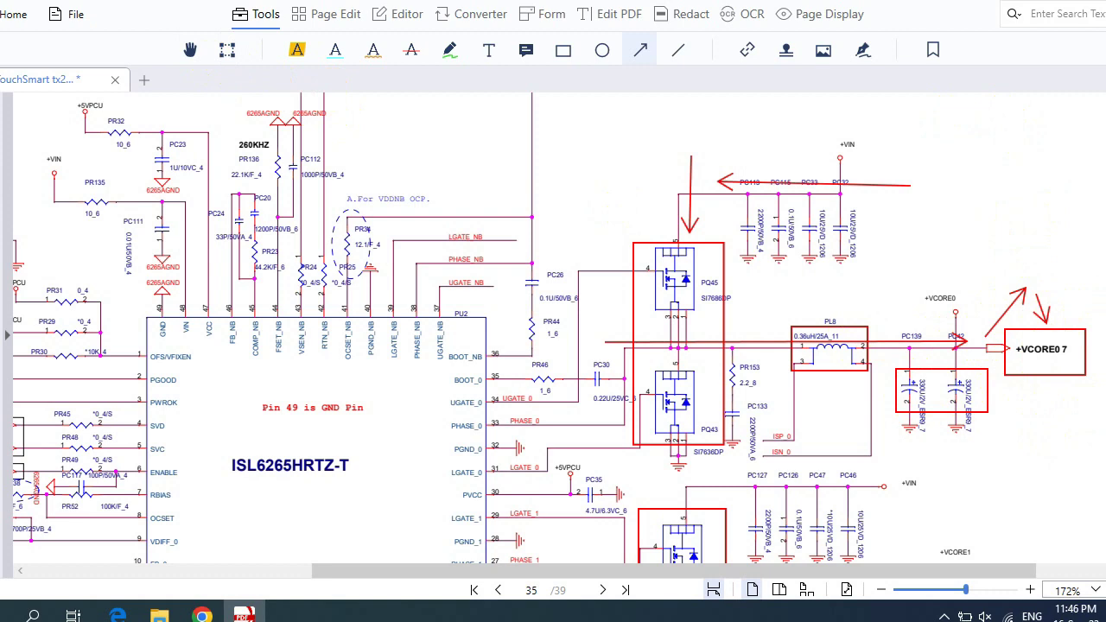
# - Draw arrows tracing the power path from +VIN into MOSFET PQ39 and on through coil PL5 to +VCORE1
pyautogui.scroll(-10, 912, 377)
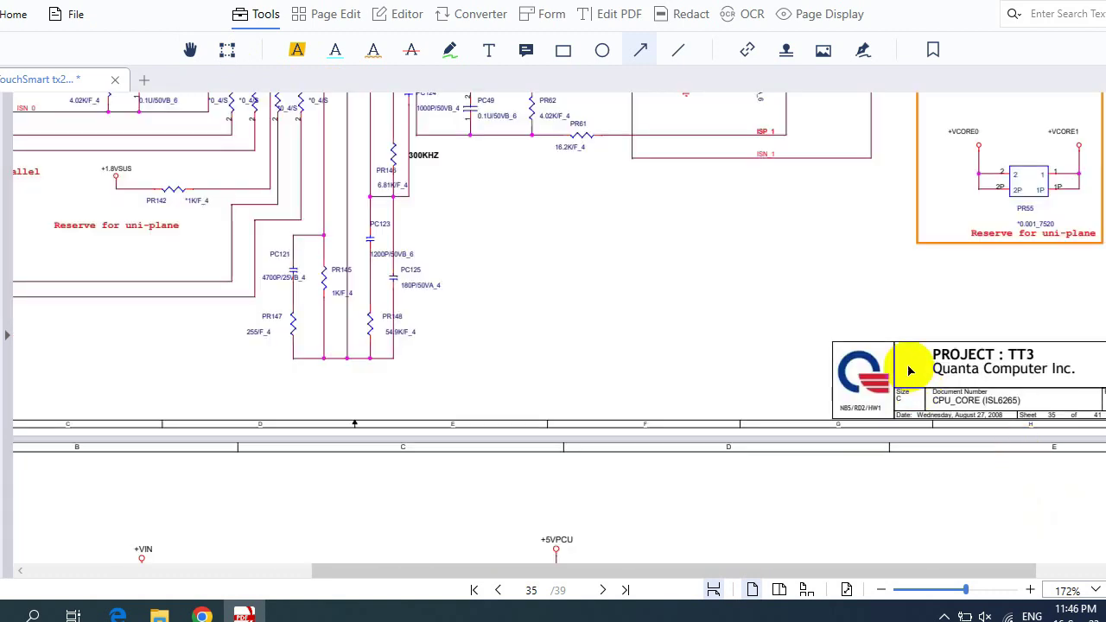
pyautogui.scroll(3, 911, 354)
pyautogui.scroll(4, 913, 343)
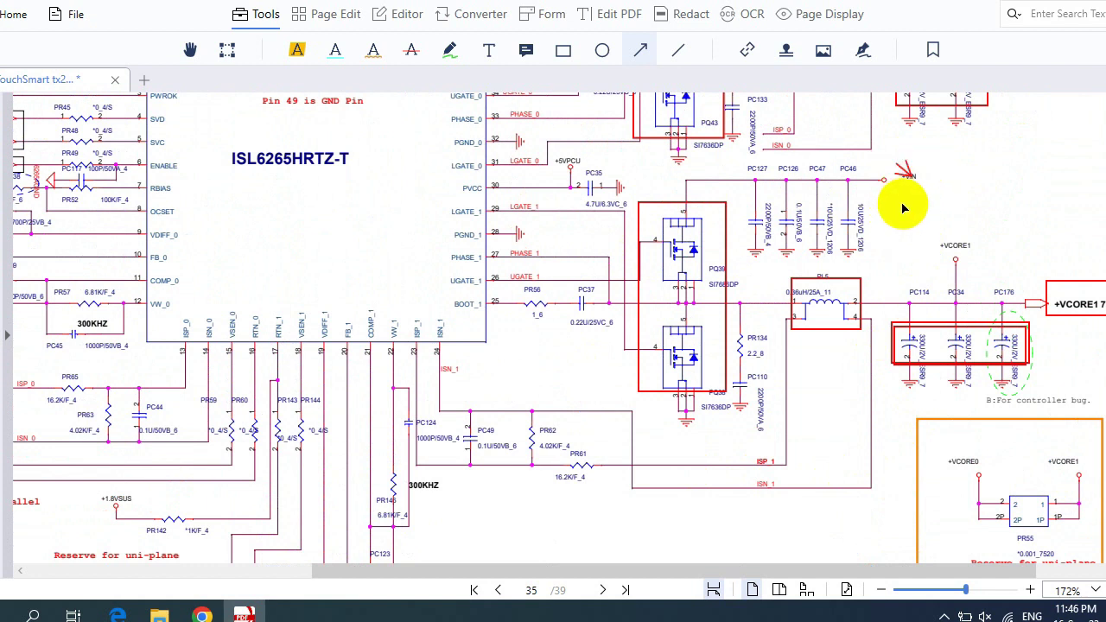
pyautogui.moveTo(905, 205); pyautogui.dragTo(751, 205)
pyautogui.moveTo(688, 176); pyautogui.dragTo(696, 216)
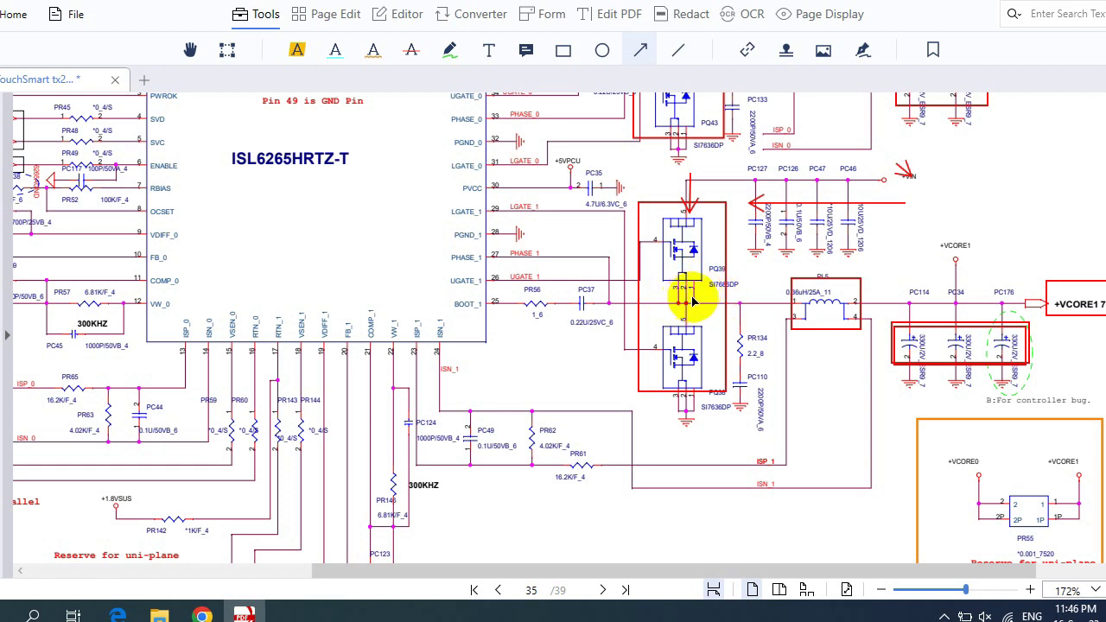
pyautogui.moveTo(689, 297); pyautogui.dragTo(738, 294)
pyautogui.moveTo(643, 297); pyautogui.dragTo(1046, 290)
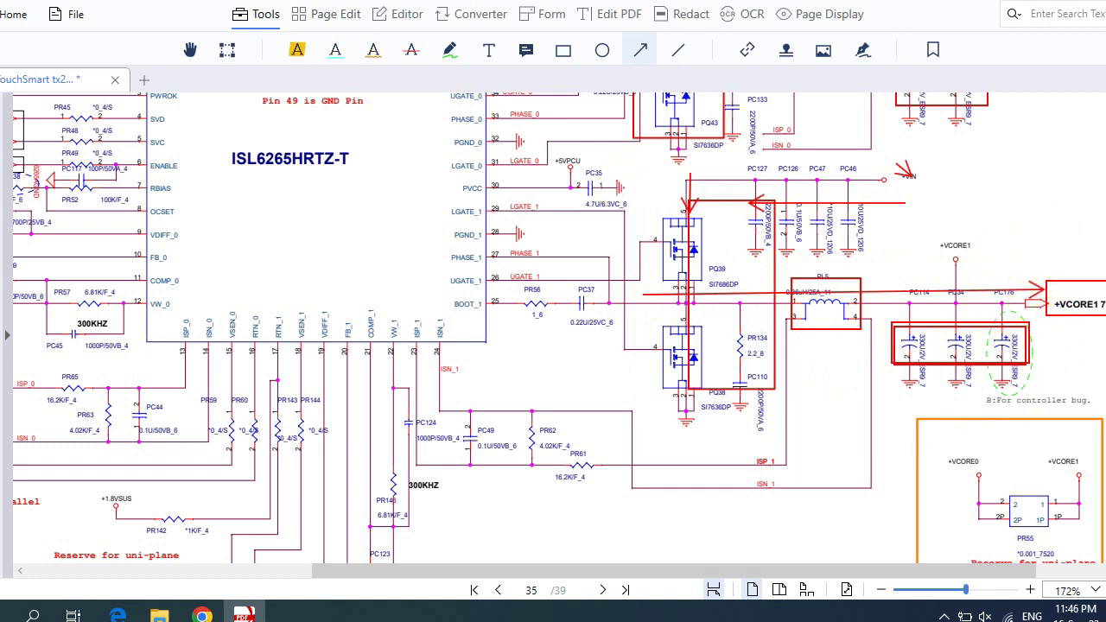
# - Circle the low-side MOSFETs PQ43 and PQ38 with ellipses
pyautogui.click(602, 50)
pyautogui.scroll(3, 760, 311)
pyautogui.moveTo(642, 182)
pyautogui.mouseDown()
pyautogui.moveTo(711, 215)
pyautogui.moveTo(713, 292)
pyautogui.mouseUp()
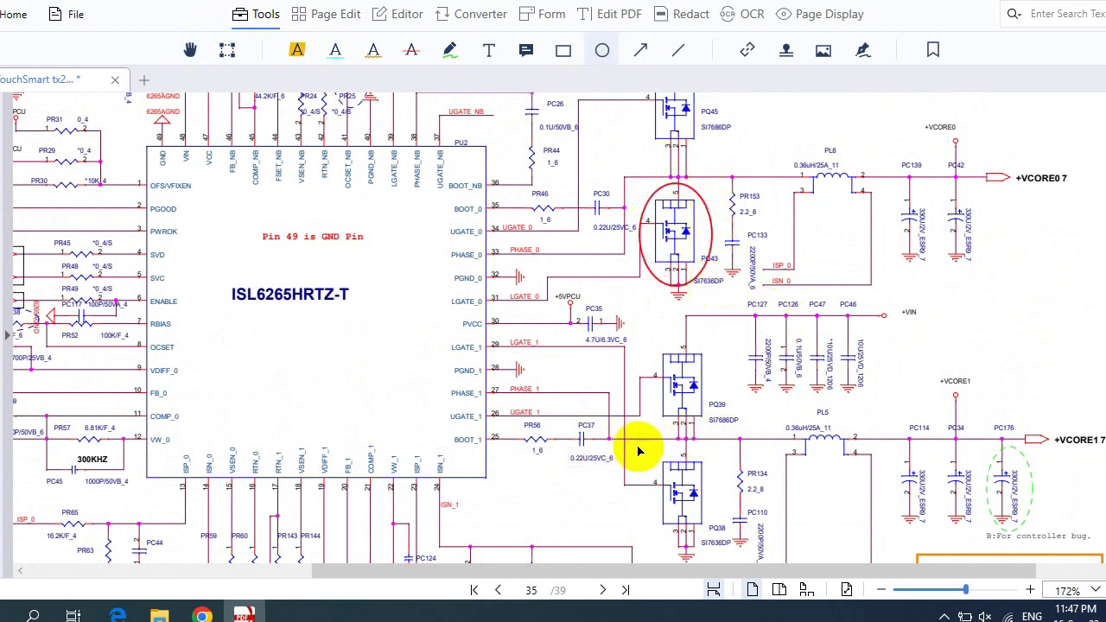
pyautogui.moveTo(639, 447)
pyautogui.mouseDown()
pyautogui.moveTo(721, 474)
pyautogui.moveTo(717, 540)
pyautogui.moveTo(728, 563)
pyautogui.mouseUp()
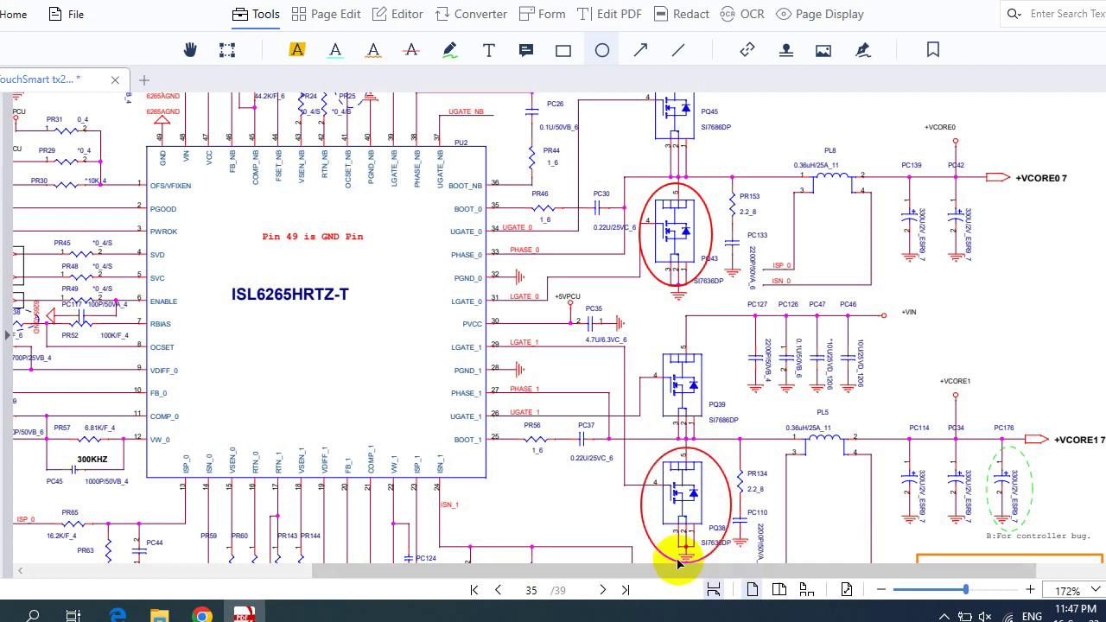
# - Draw arrows pointing to the ground connections beneath MOSFETs PQ43 and PQ38
pyautogui.click(641, 50)
pyautogui.moveTo(640, 346); pyautogui.dragTo(670, 299)
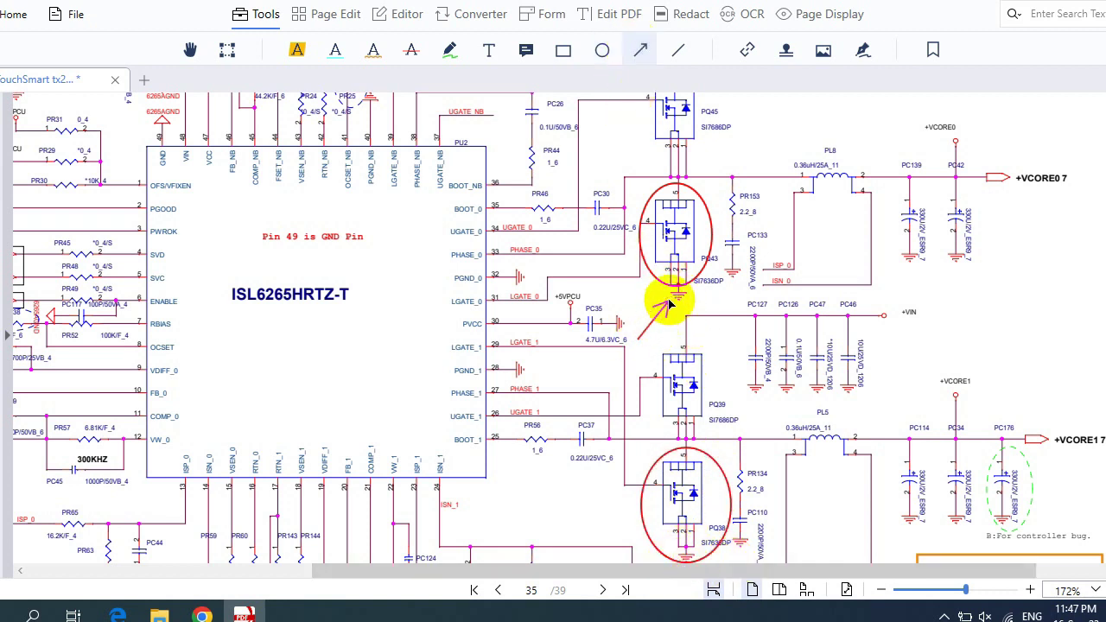
pyautogui.moveTo(627, 502); pyautogui.dragTo(672, 540)
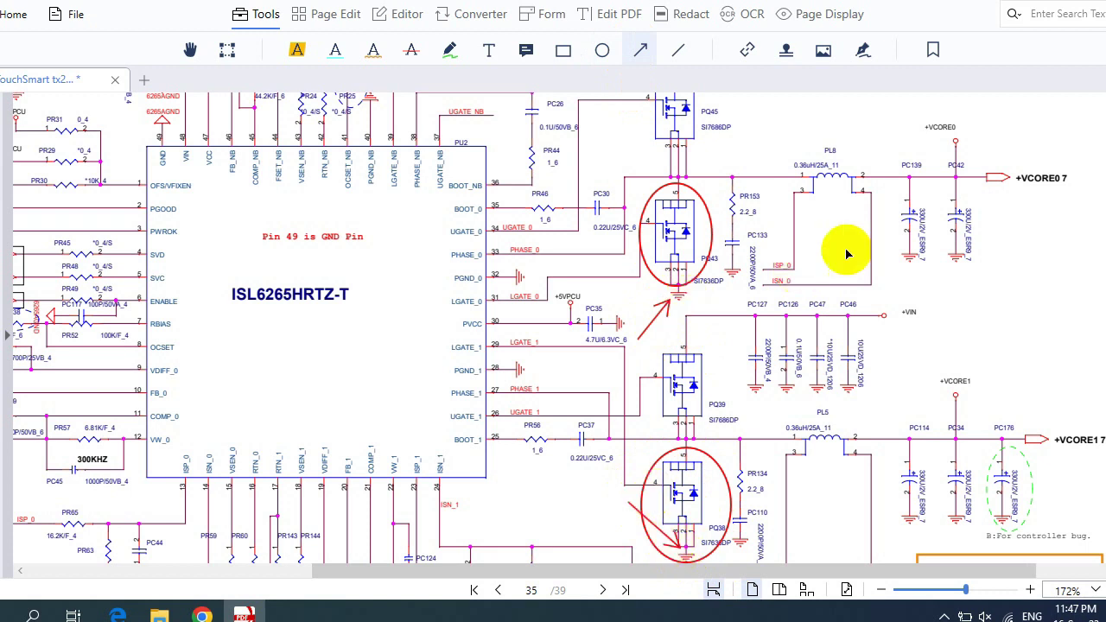